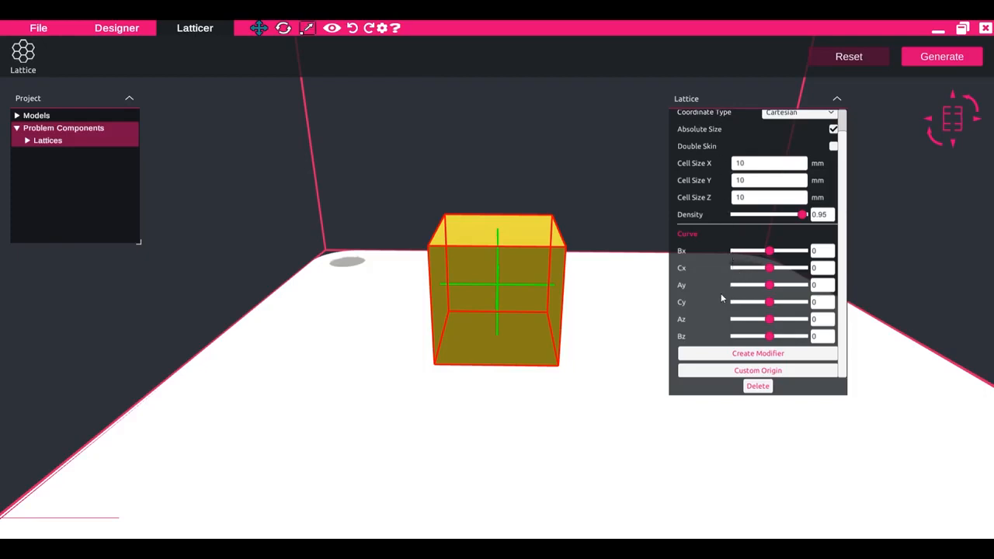
Step: Create a lattice modifier node at the centre of the cube's top face
click(749, 356)
click(517, 243)
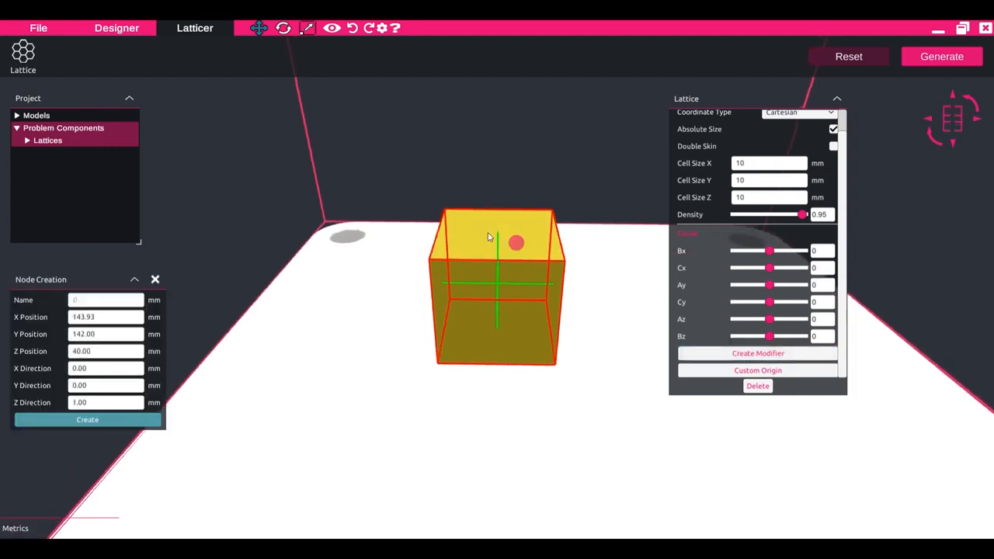
click(497, 234)
click(135, 421)
drag(473, 223, 504, 184)
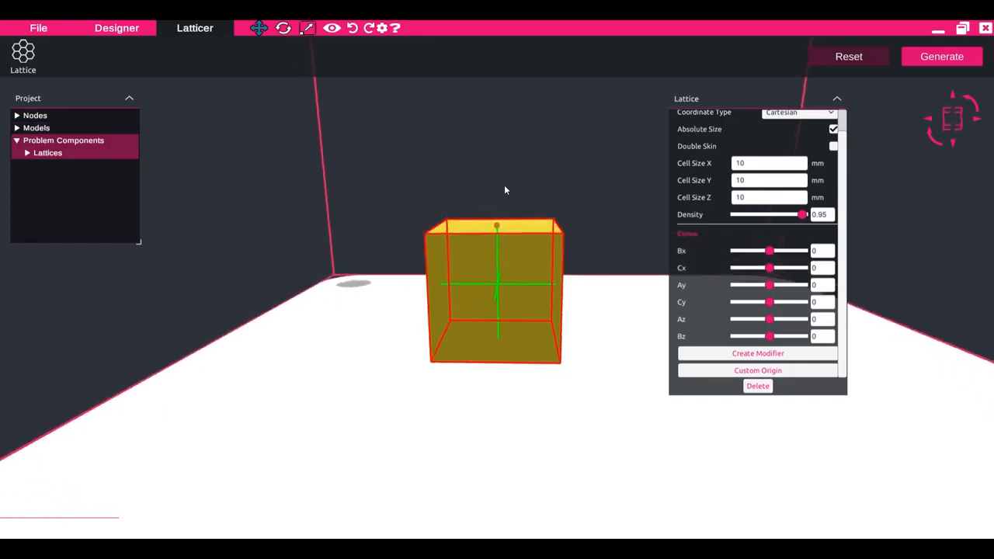
Step: Size the modifier node's cuboid region to 21 mm in X, 21 mm in Y and 41 mm in Z
click(518, 148)
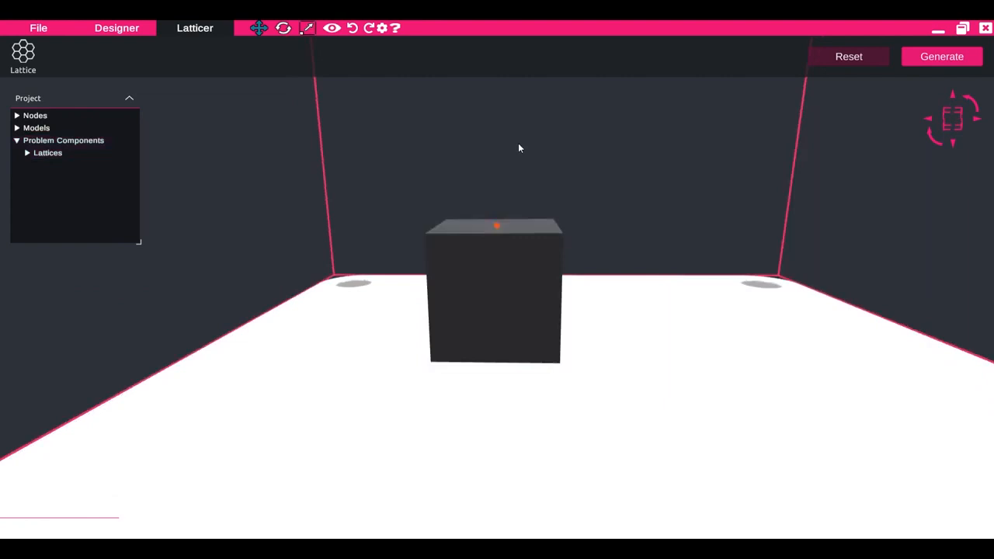
scroll(503, 148, up, 3)
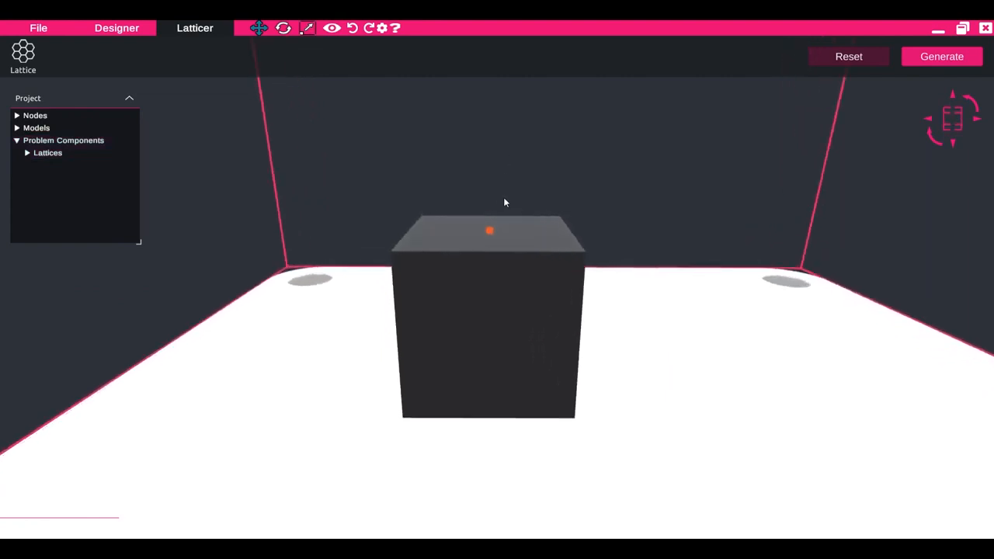
click(488, 231)
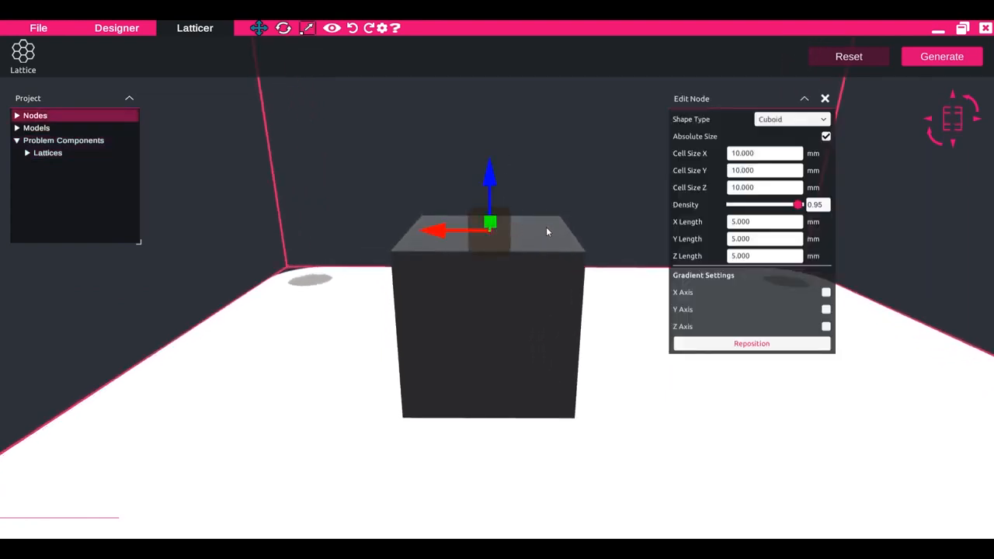
middle_drag(546, 228, 559, 253)
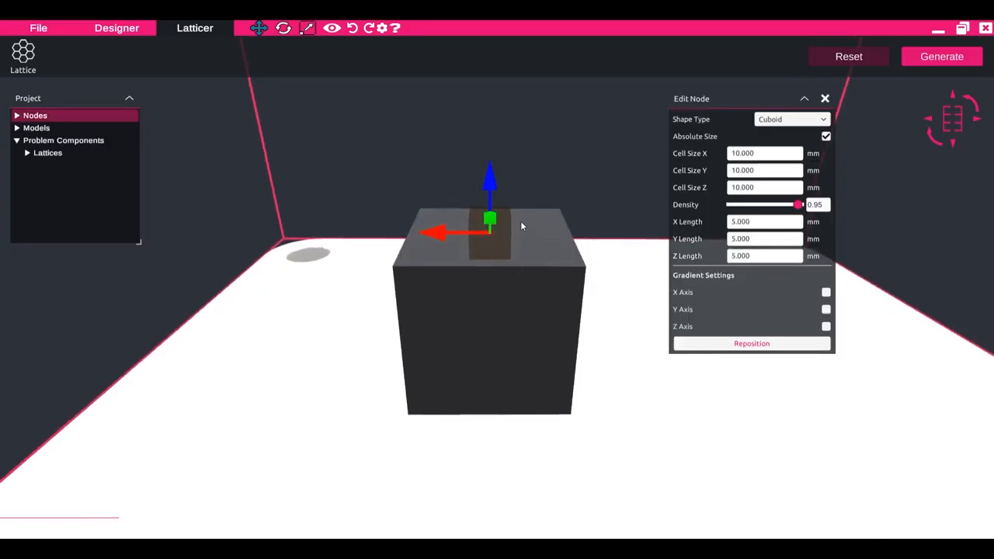
middle_drag(497, 246, 512, 224)
scroll(509, 215, down, 2)
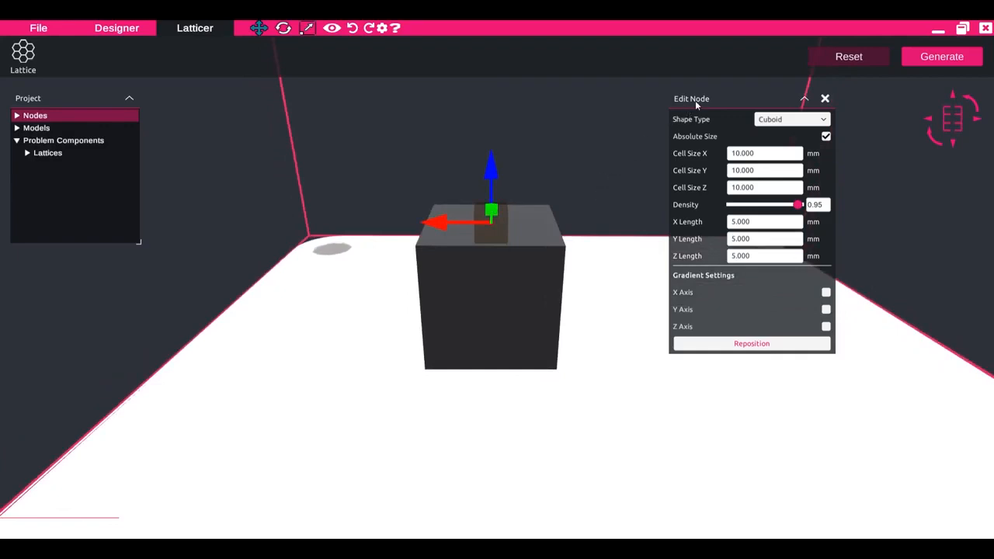
drag(694, 100, 679, 99)
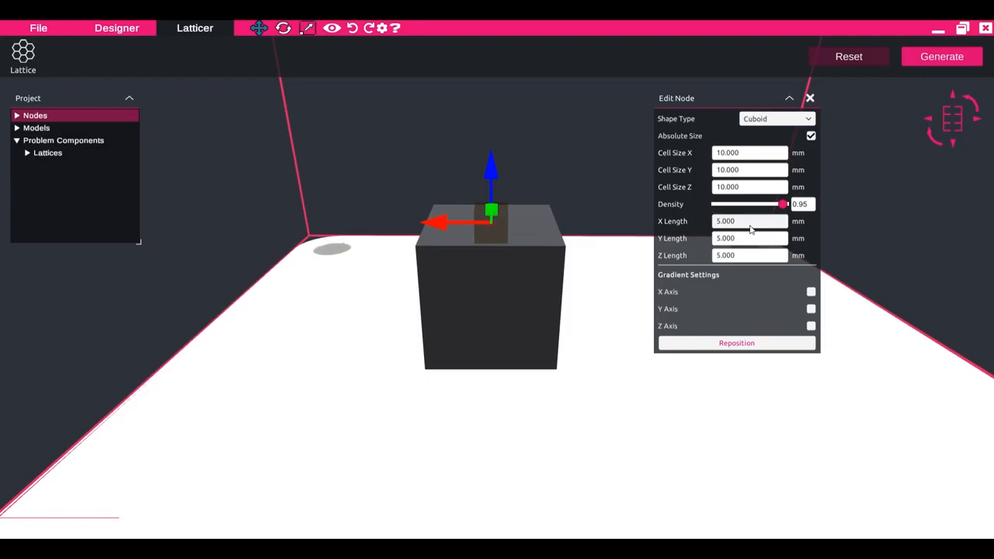
scroll(569, 178, up, 2)
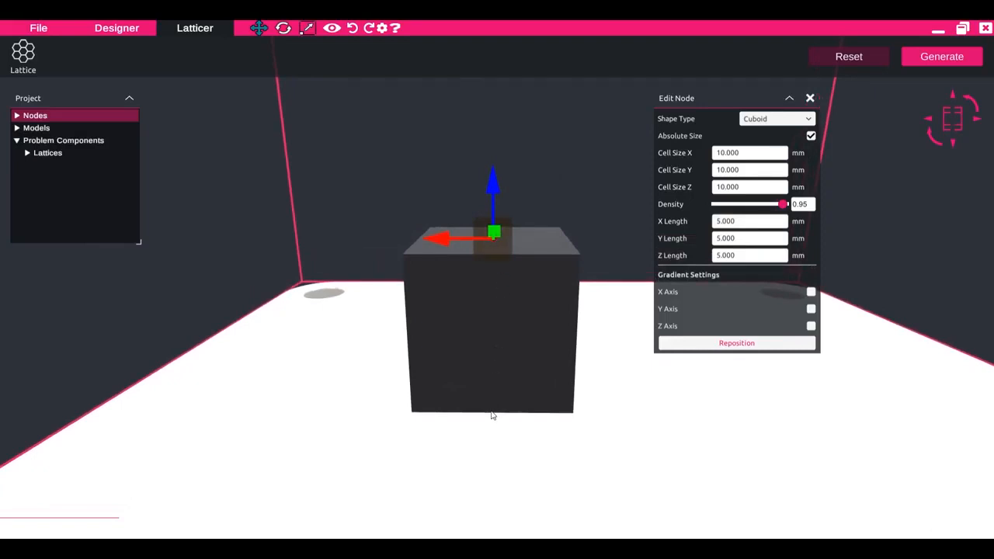
mouse_move(491, 411)
middle_down()
mouse_move(497, 403)
mouse_move(485, 400)
middle_up()
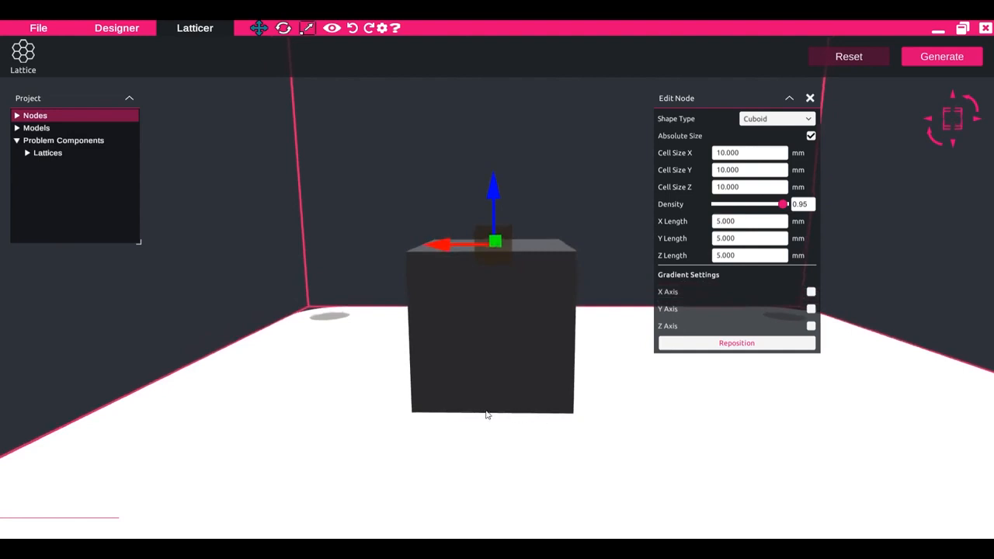
middle_drag(593, 201, 543, 155)
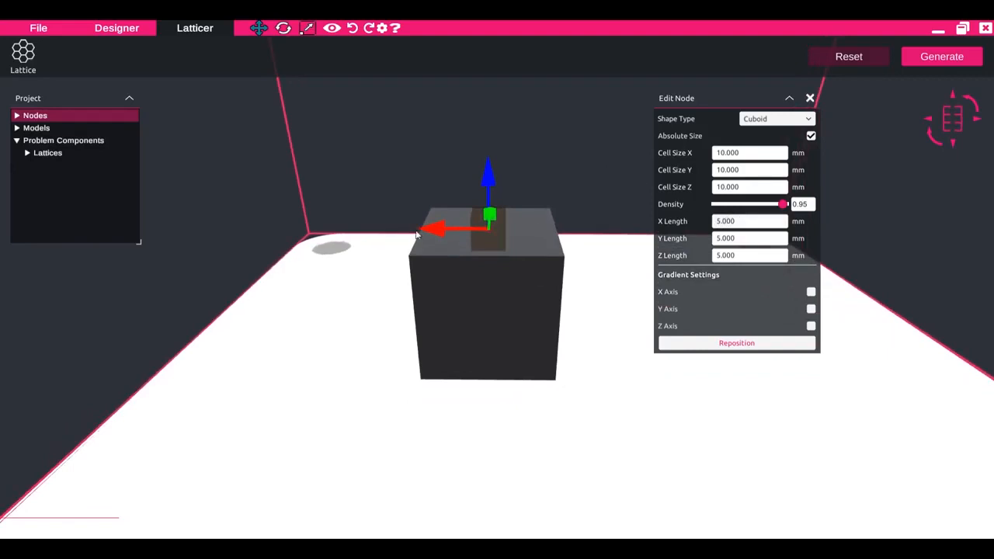
click(745, 223)
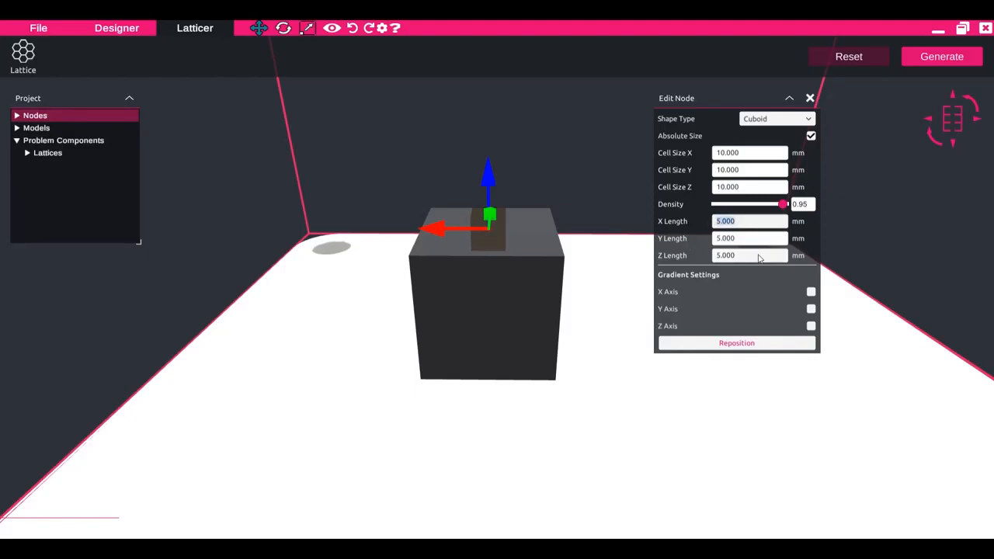
text(21)
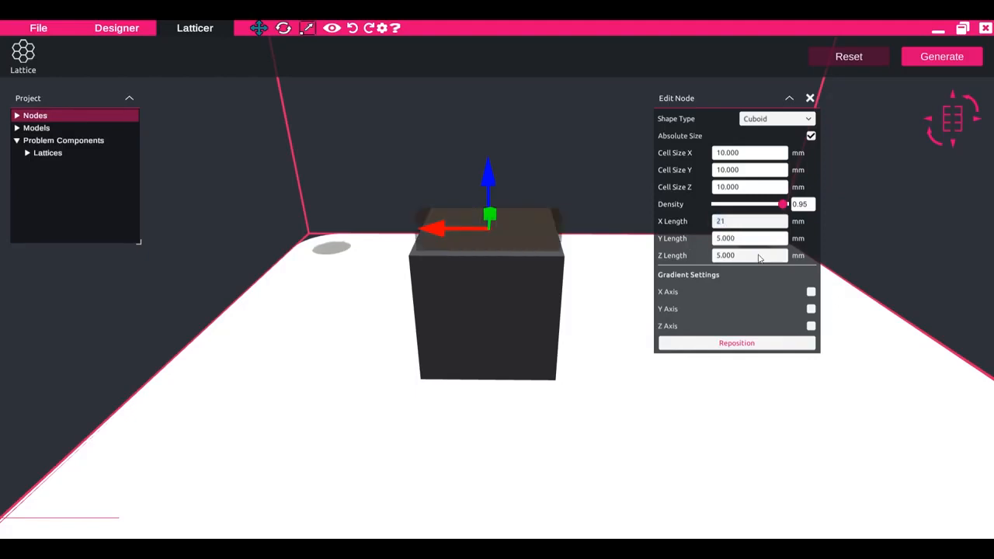
key(Tab)
text(21)
key(Tab)
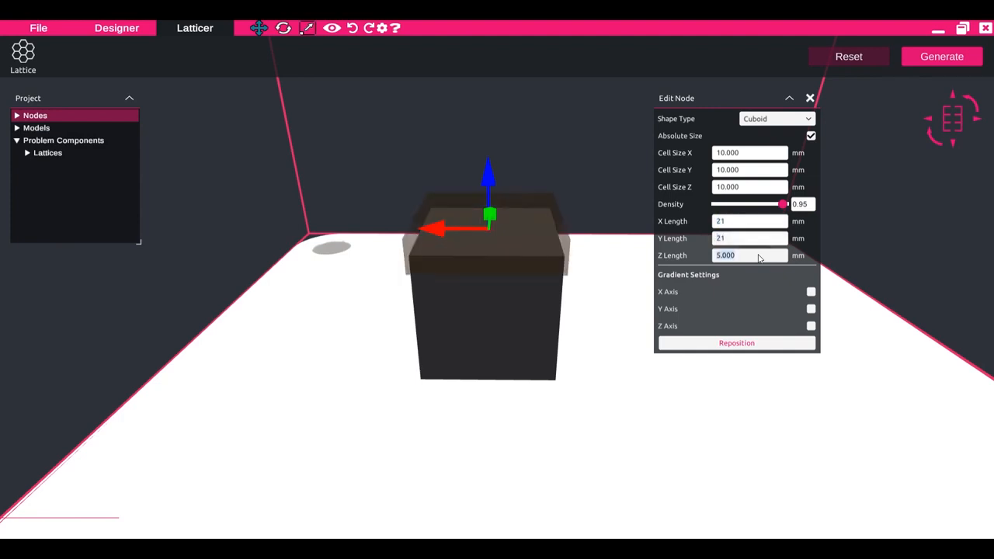
text(41)
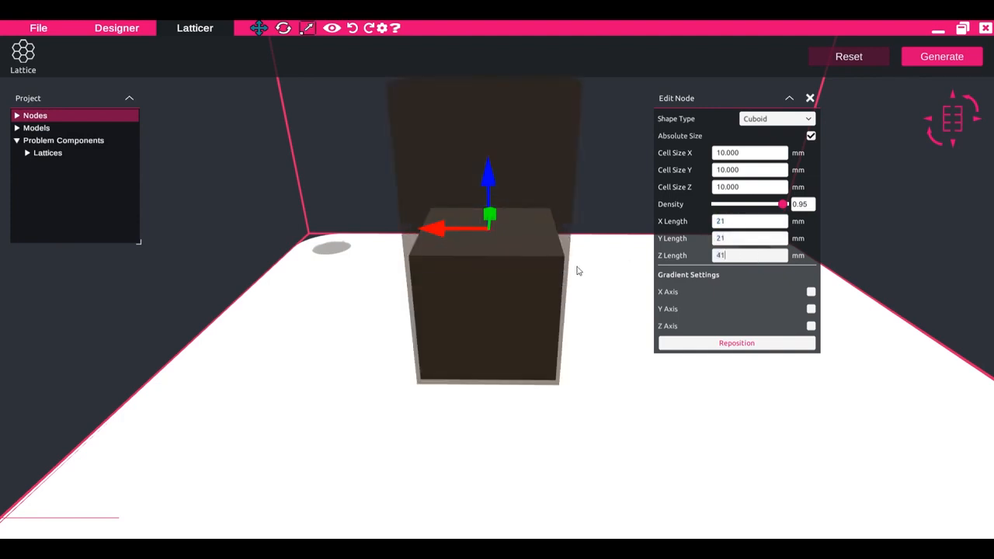
middle_drag(580, 269, 606, 254)
middle_drag(592, 207, 583, 245)
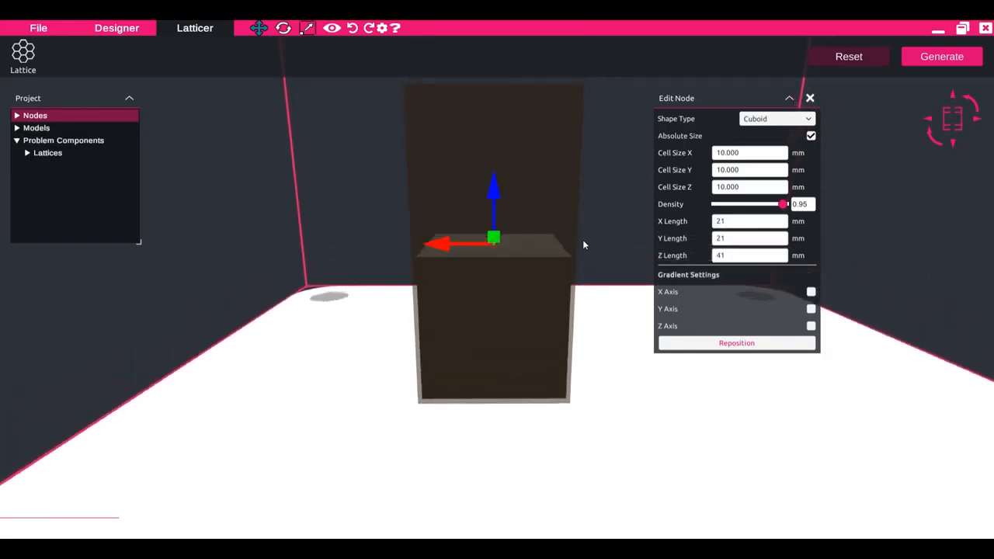
click(617, 195)
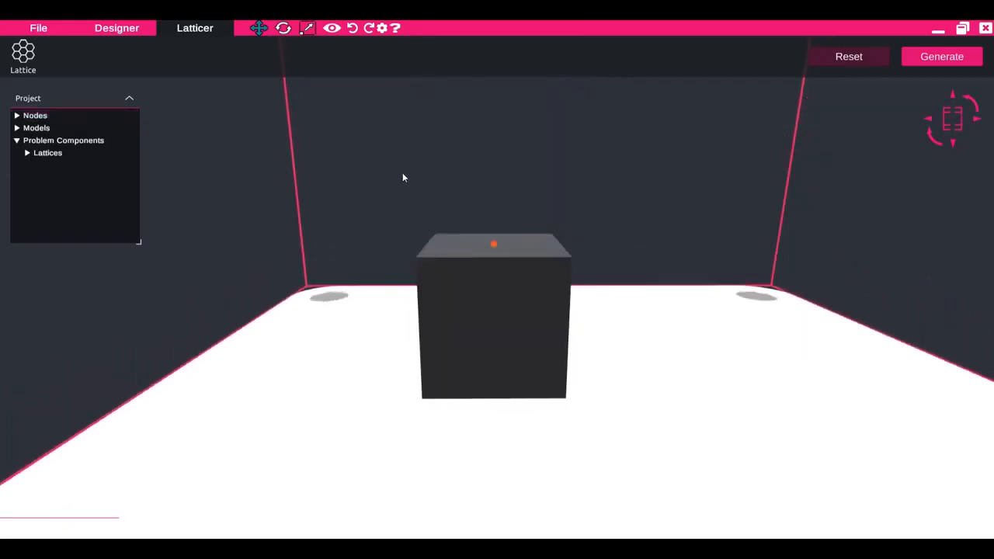
Step: Set the density of the cube's gyroid lattice to about 0.96
click(52, 153)
middle_drag(461, 288, 524, 254)
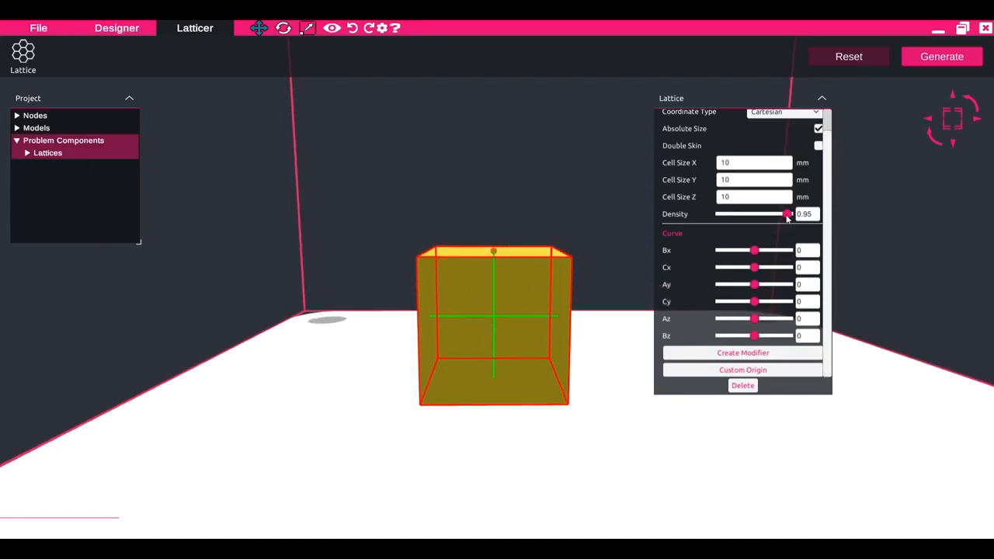
click(786, 216)
scroll(745, 155, up, 2)
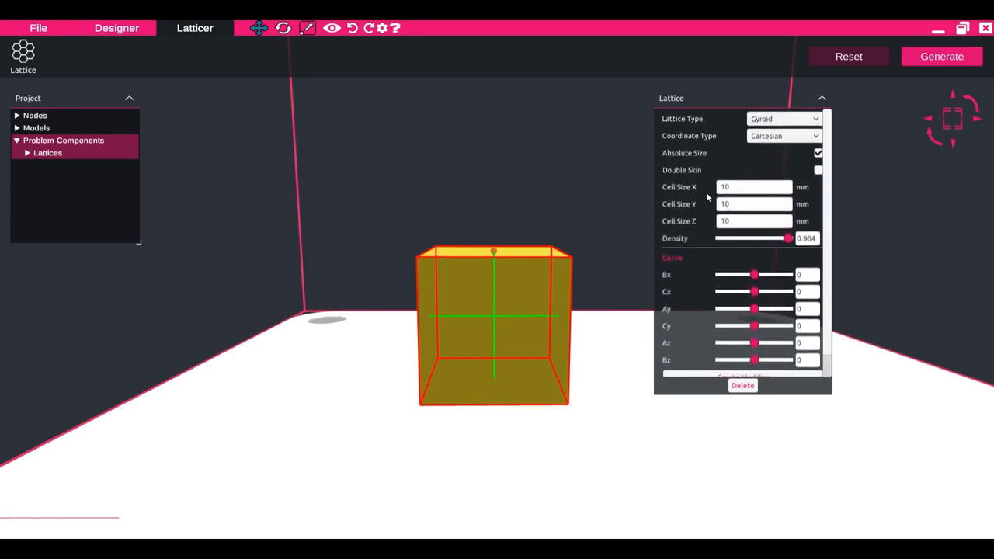
click(329, 222)
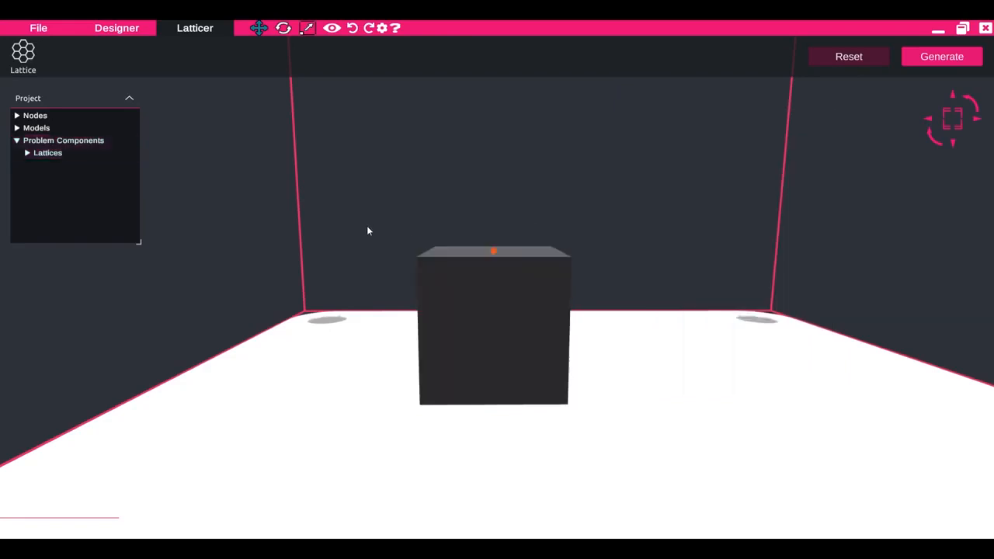
Step: Set the modifier node's cell size to 5 mm in X, Y and Z and its density to 0.14
click(493, 252)
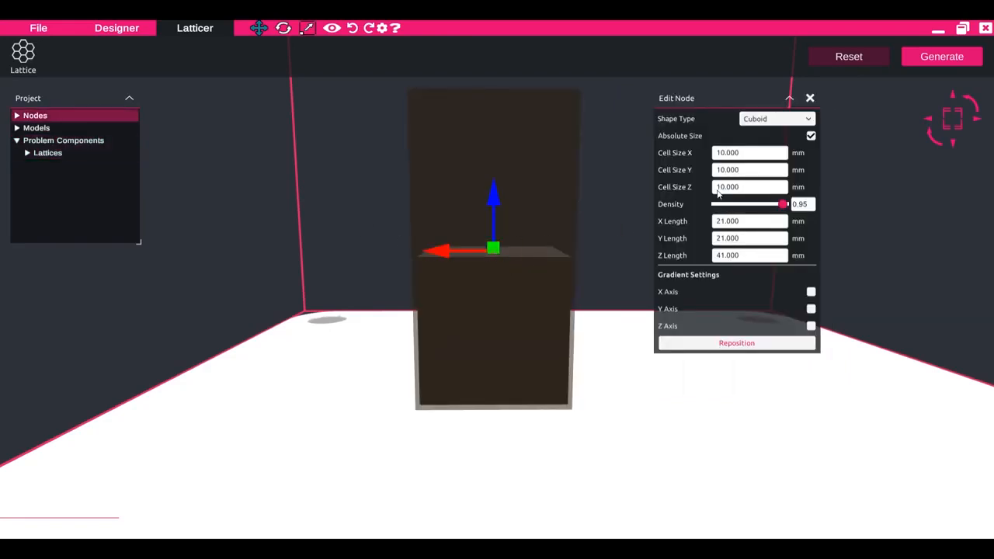
click(744, 153)
text(5)
key(Tab)
text(5)
key(Tab)
text(5)
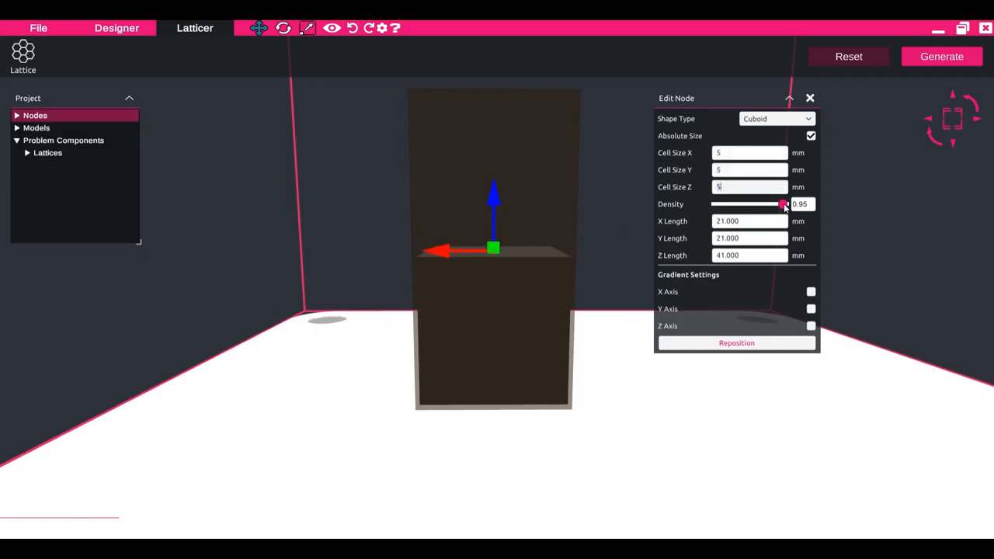
drag(761, 207, 727, 209)
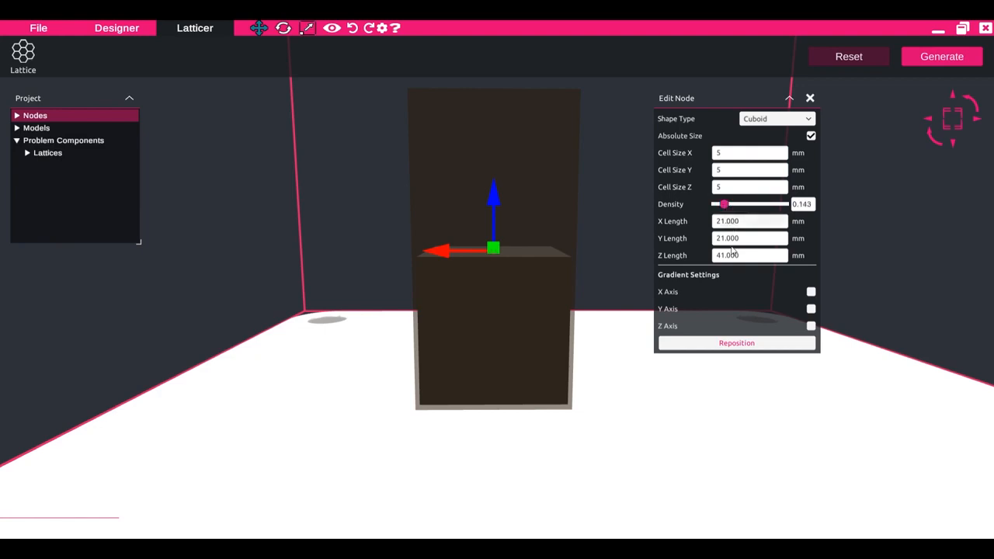
text(0.14)
Step: Generate the cube's lattice with the modifier node's settings
click(907, 60)
click(92, 334)
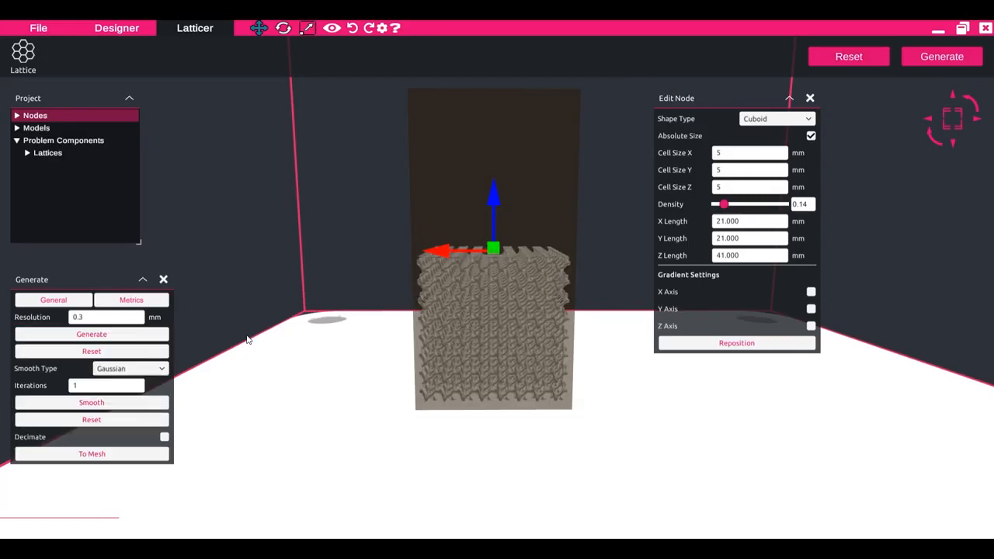
Step: Enable the modifier node's Z-axis gradient, check the lattice and node settings, and regenerate the lattice
middle_drag(430, 379, 436, 350)
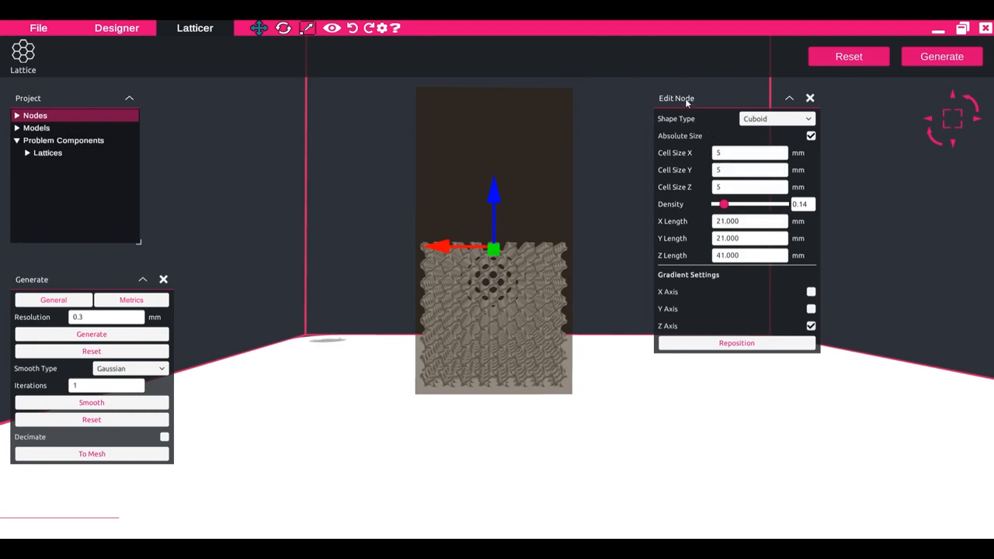
click(48, 153)
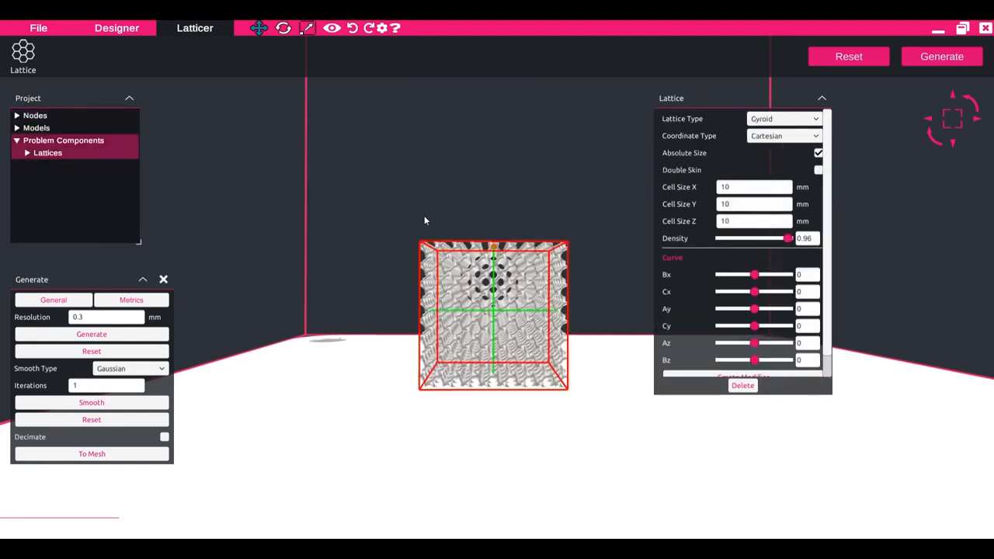
drag(50, 281, 138, 283)
click(350, 195)
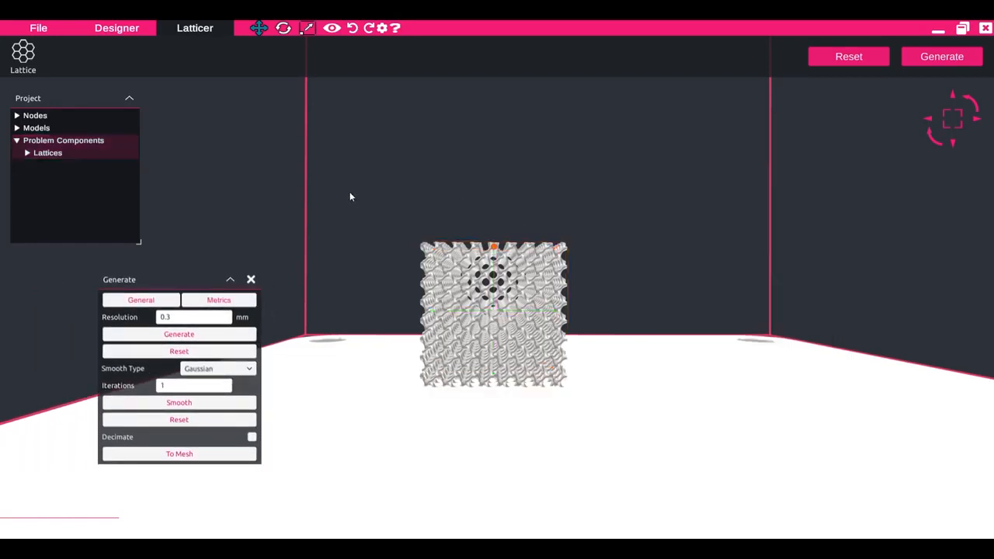
click(494, 249)
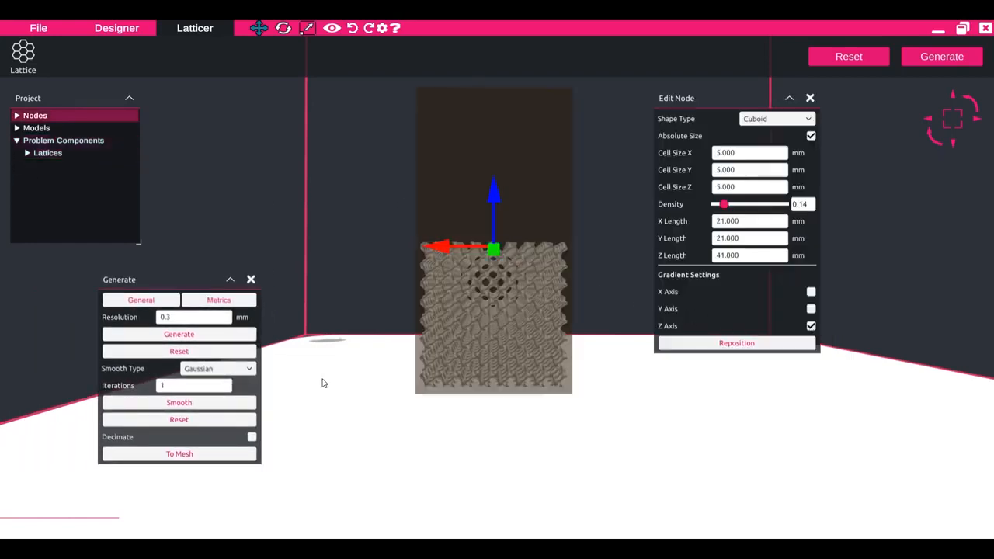
click(207, 335)
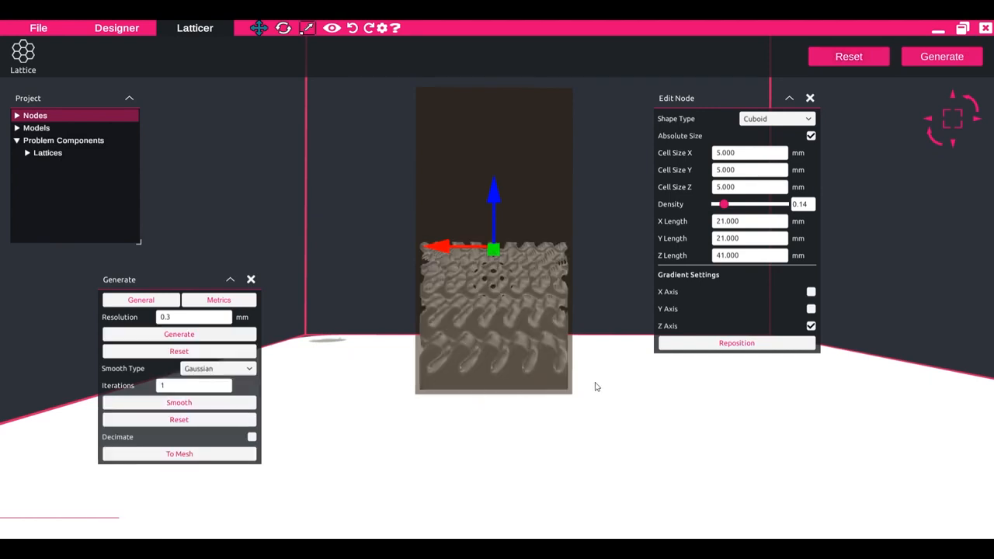
Step: Examine the graded lattice from above, the front and an angle to judge how cell size and density change with height
scroll(556, 335, down, 2)
middle_drag(555, 336, 517, 311)
scroll(498, 225, up, 1)
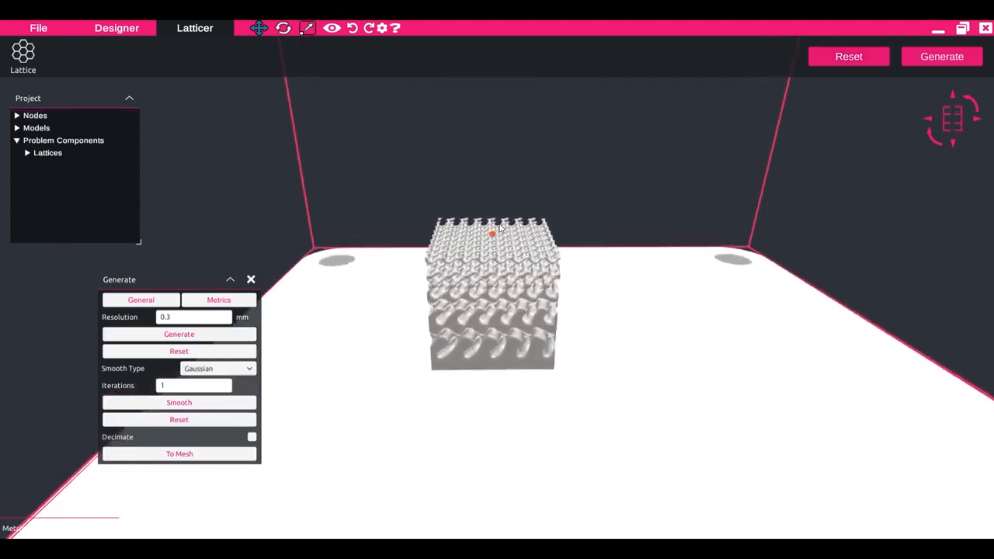
middle_drag(482, 270, 528, 233)
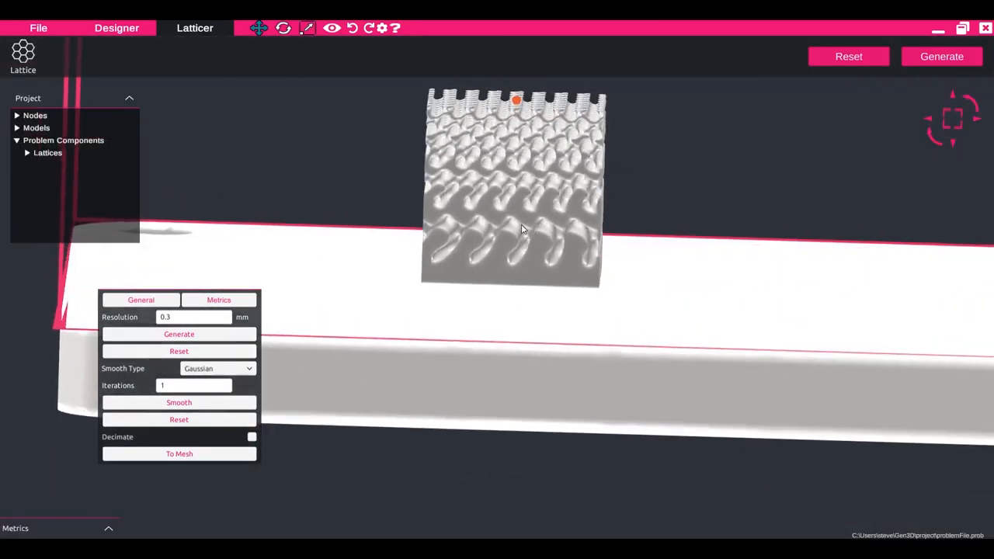
click(942, 130)
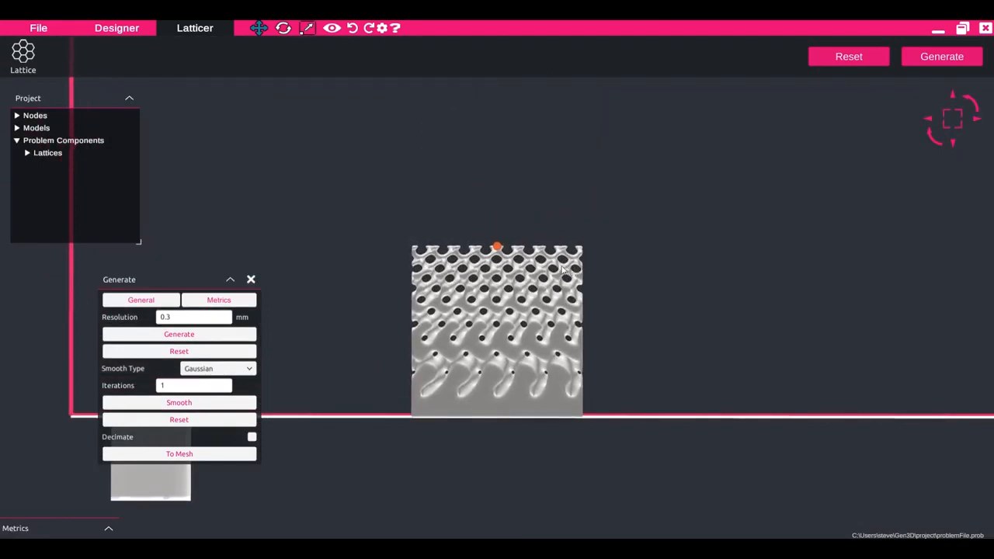
scroll(524, 268, down, 1)
drag(523, 267, 504, 290)
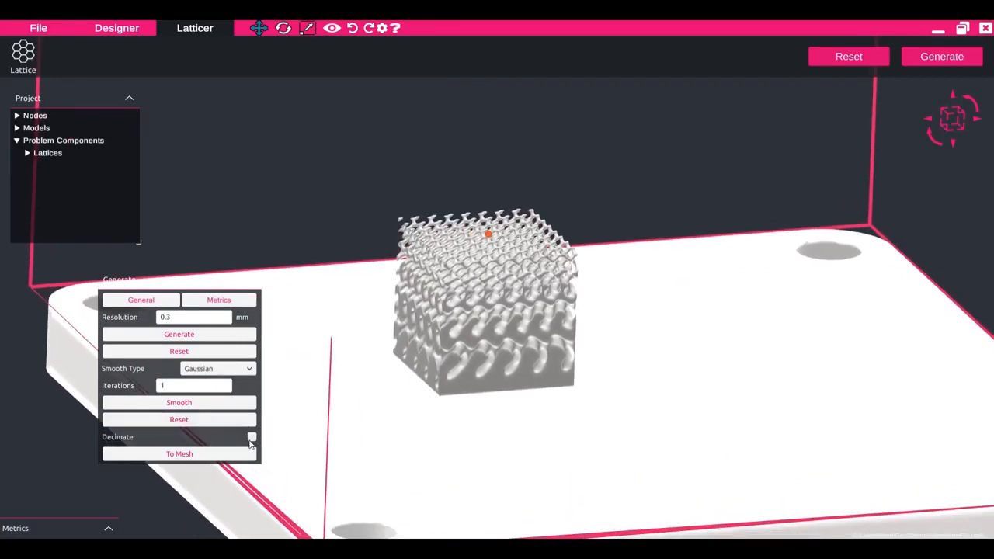
Step: Convert the generated graded lattice to a mesh without decimating it
click(213, 454)
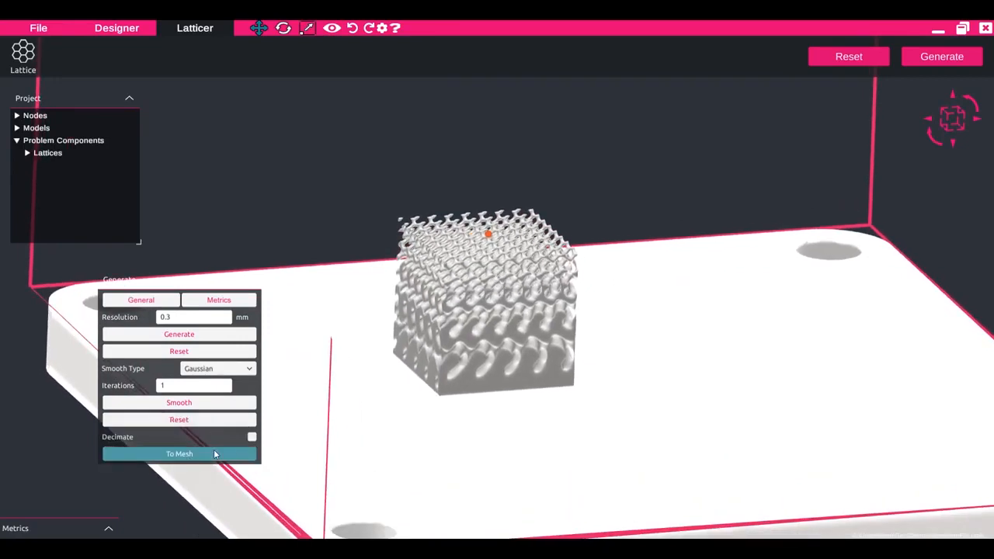